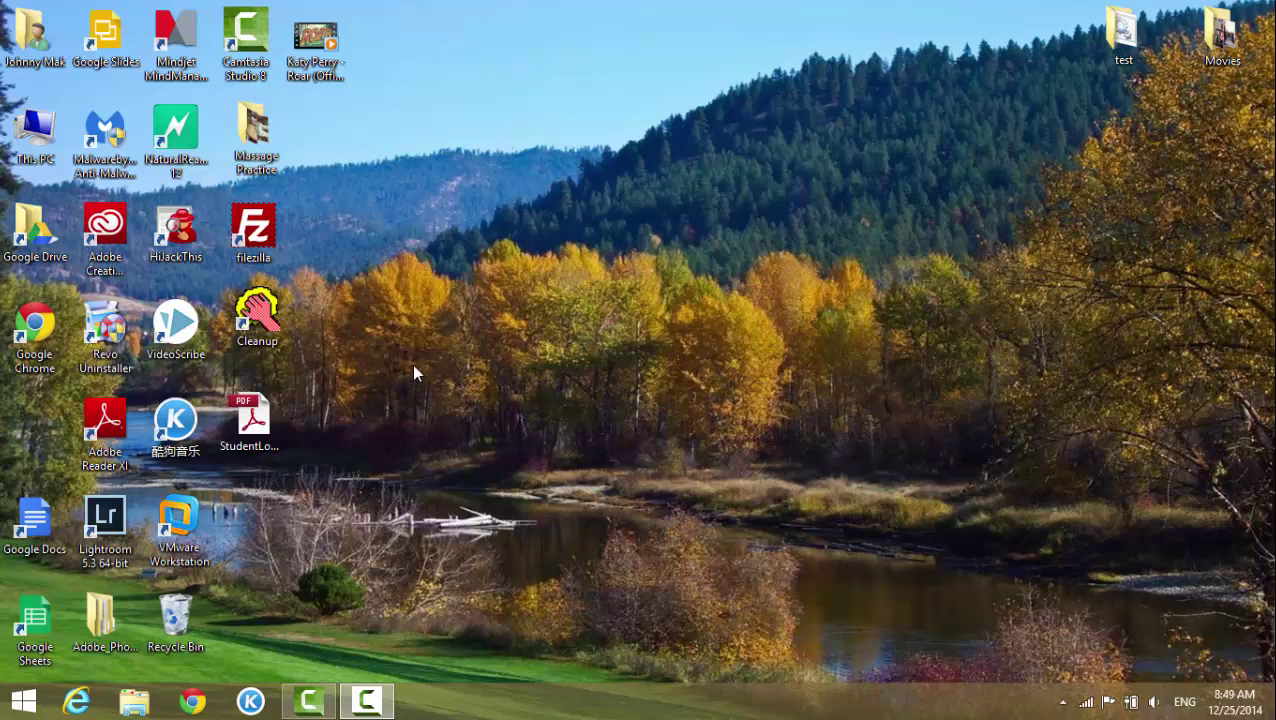
- Open the Recycle Bin to examine its contents, check its available commands, and close its window
{"action": "left_click", "coordinate": [176, 615]}
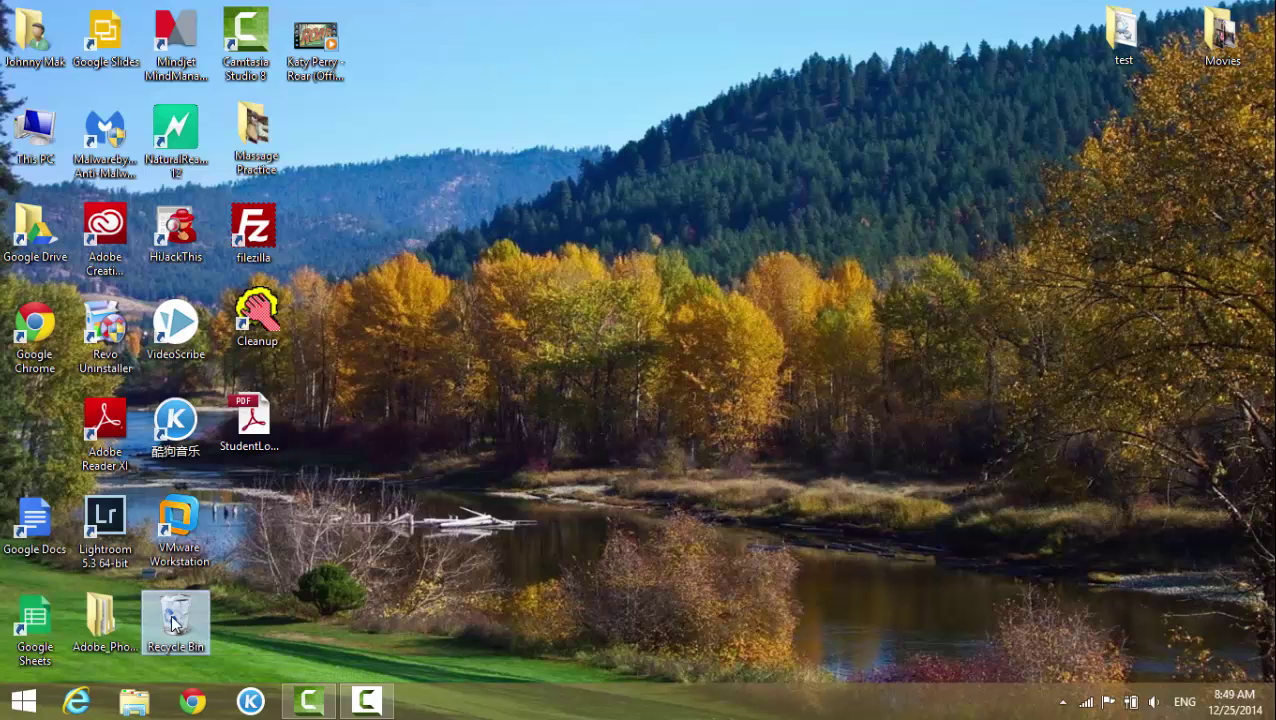
{"action": "key", "text": "Return"}
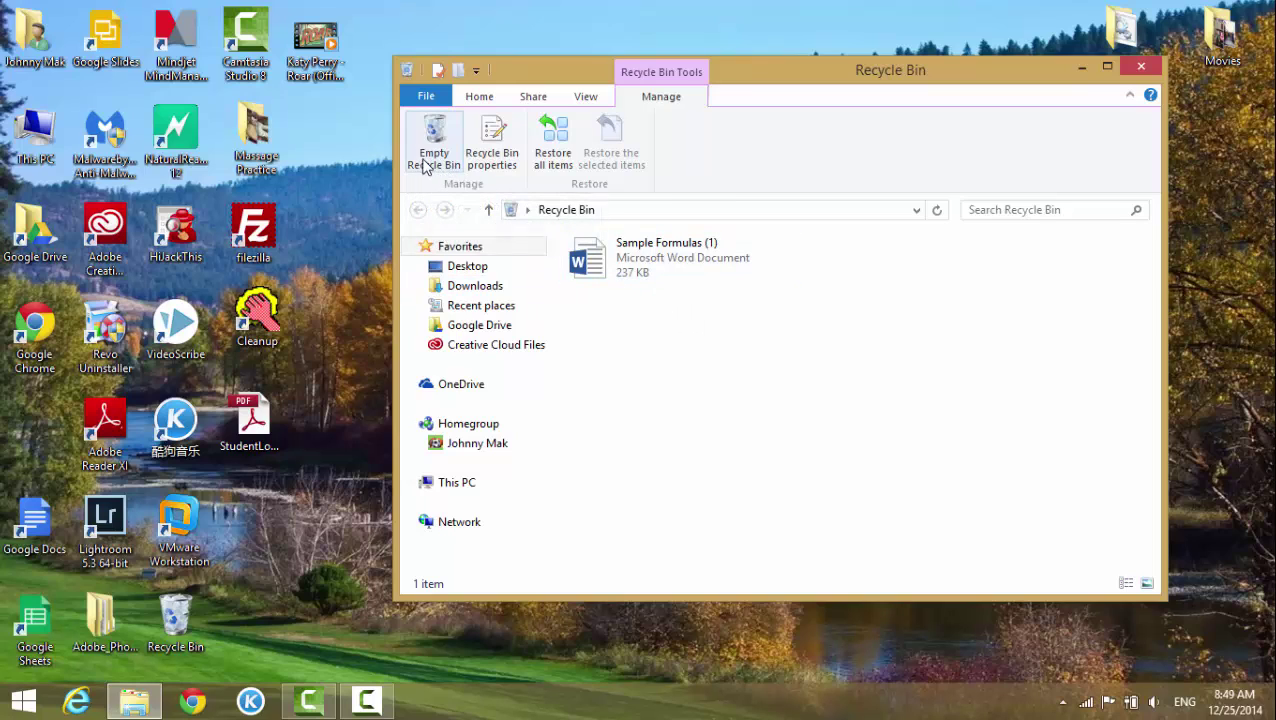
{"action": "left_click", "coordinate": [1141, 66]}
{"action": "right_click", "coordinate": [180, 625]}
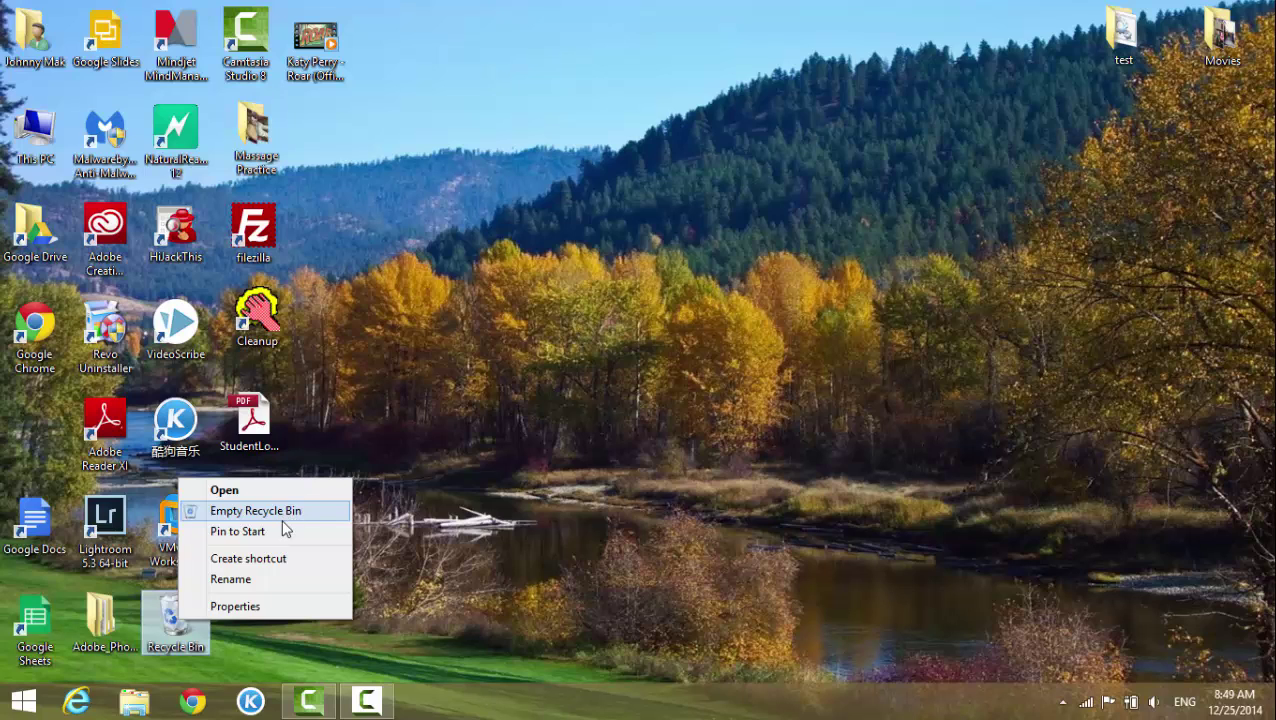
{"action": "left_click", "coordinate": [527, 563]}
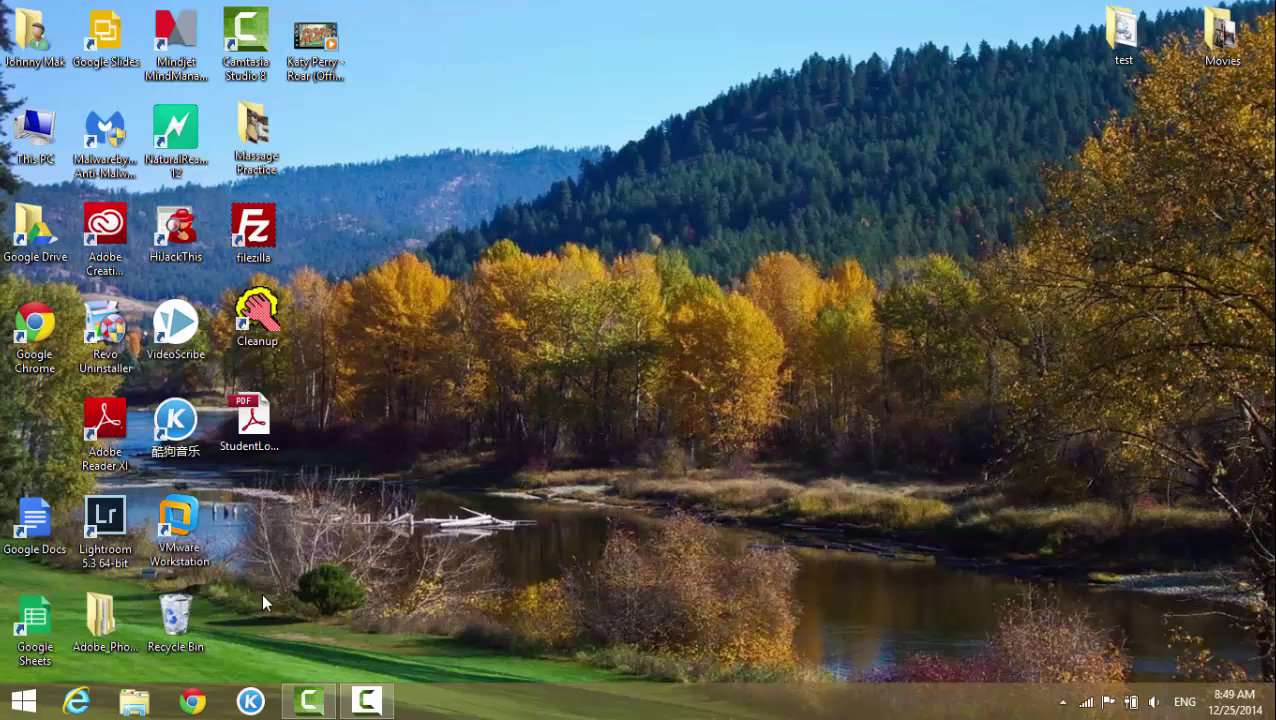
{"action": "double_click", "coordinate": [185, 617]}
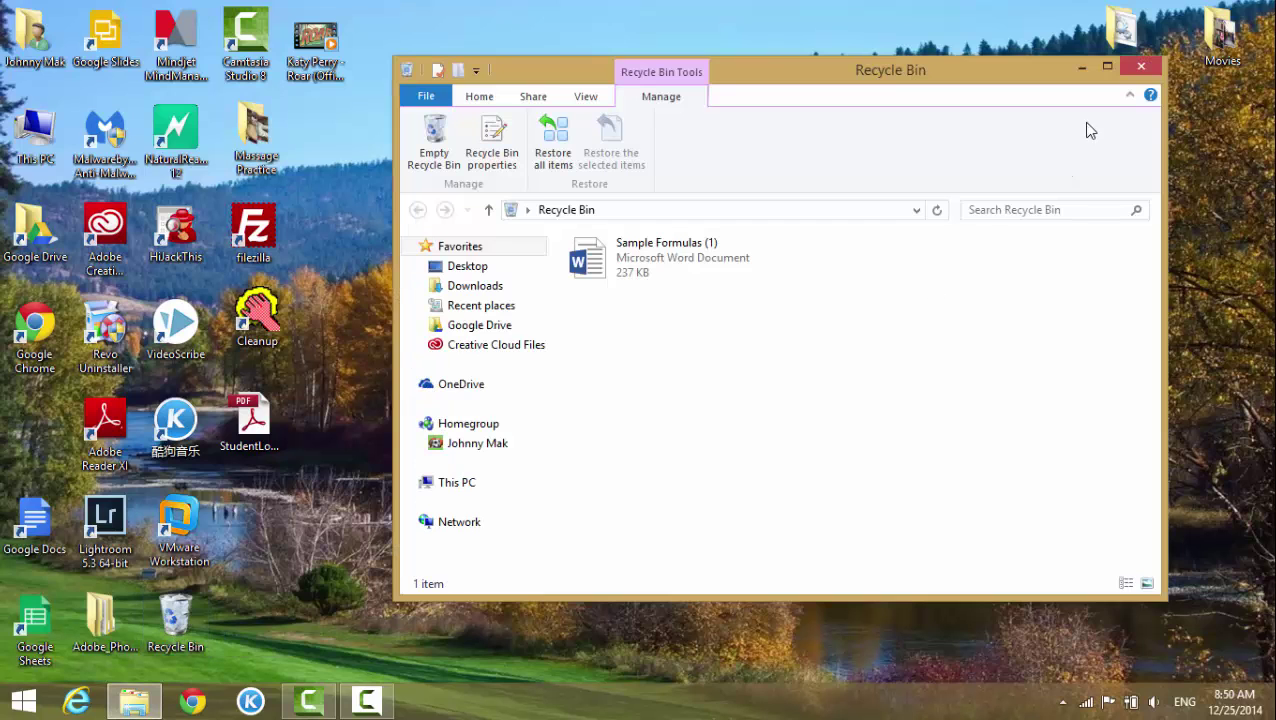
{"action": "left_click", "coordinate": [1141, 67]}
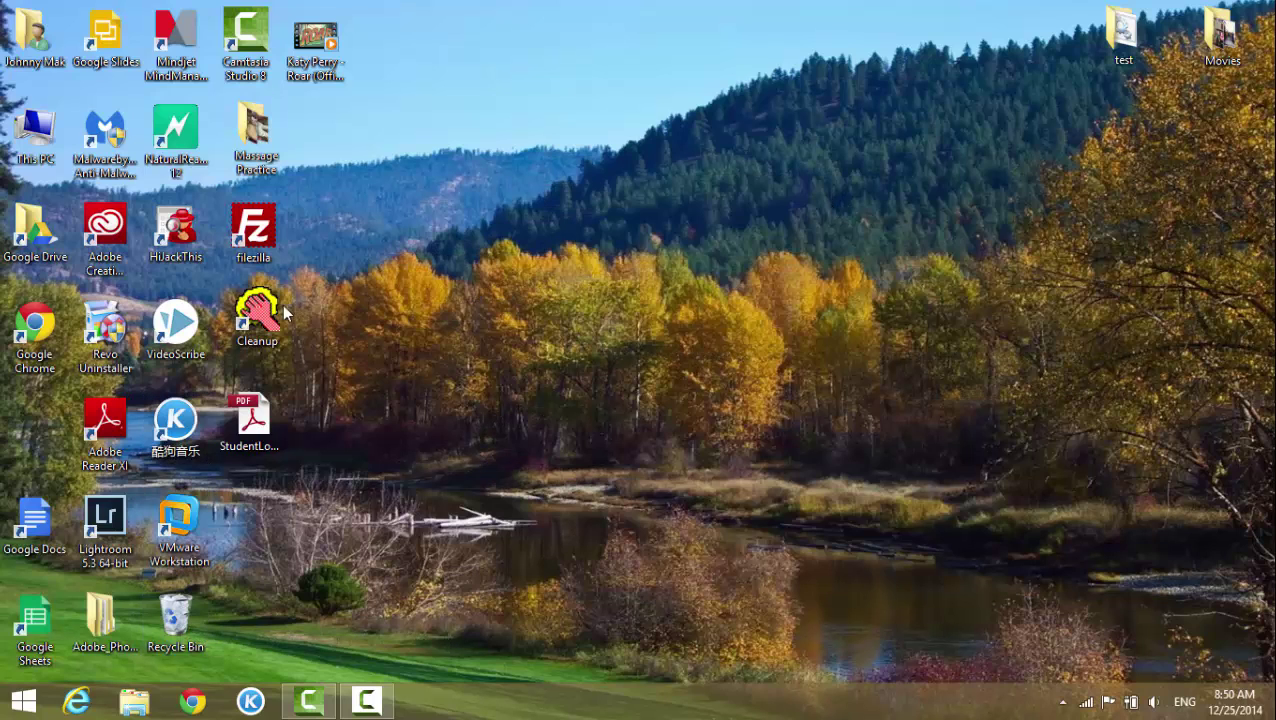
{"action": "right_click", "coordinate": [252, 411]}
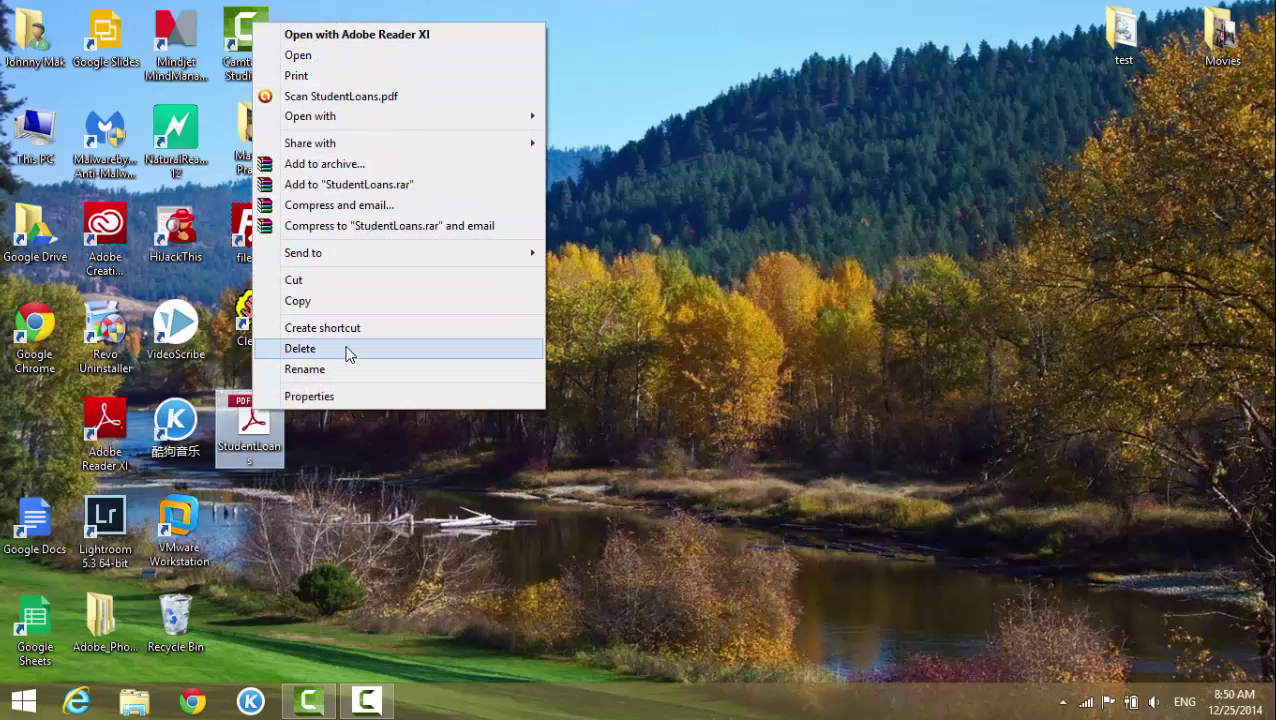
{"action": "left_click", "coordinate": [346, 455]}
{"action": "left_click", "coordinate": [358, 470]}
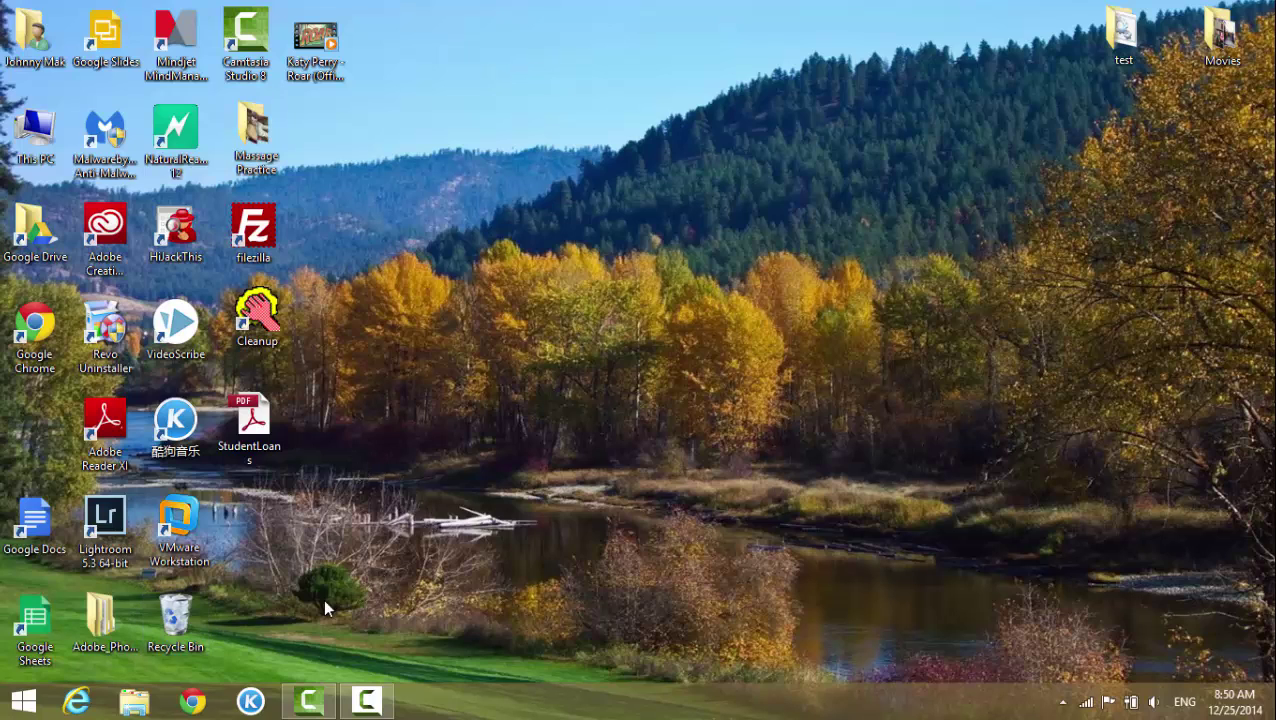
- In the Recycle Bin properties for Local Disk (C:), choose to remove files immediately when deleted instead of moving them to the bin, and apply
{"action": "right_click", "coordinate": [181, 622]}
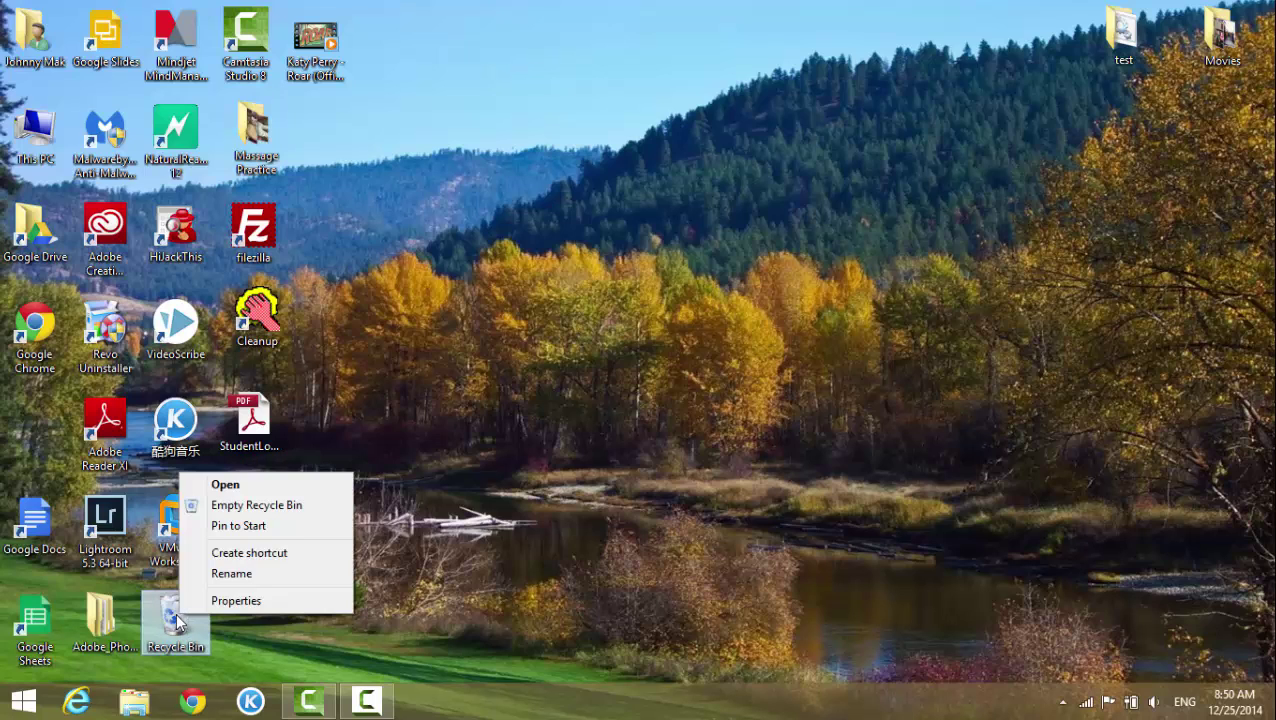
{"action": "left_click", "coordinate": [272, 604]}
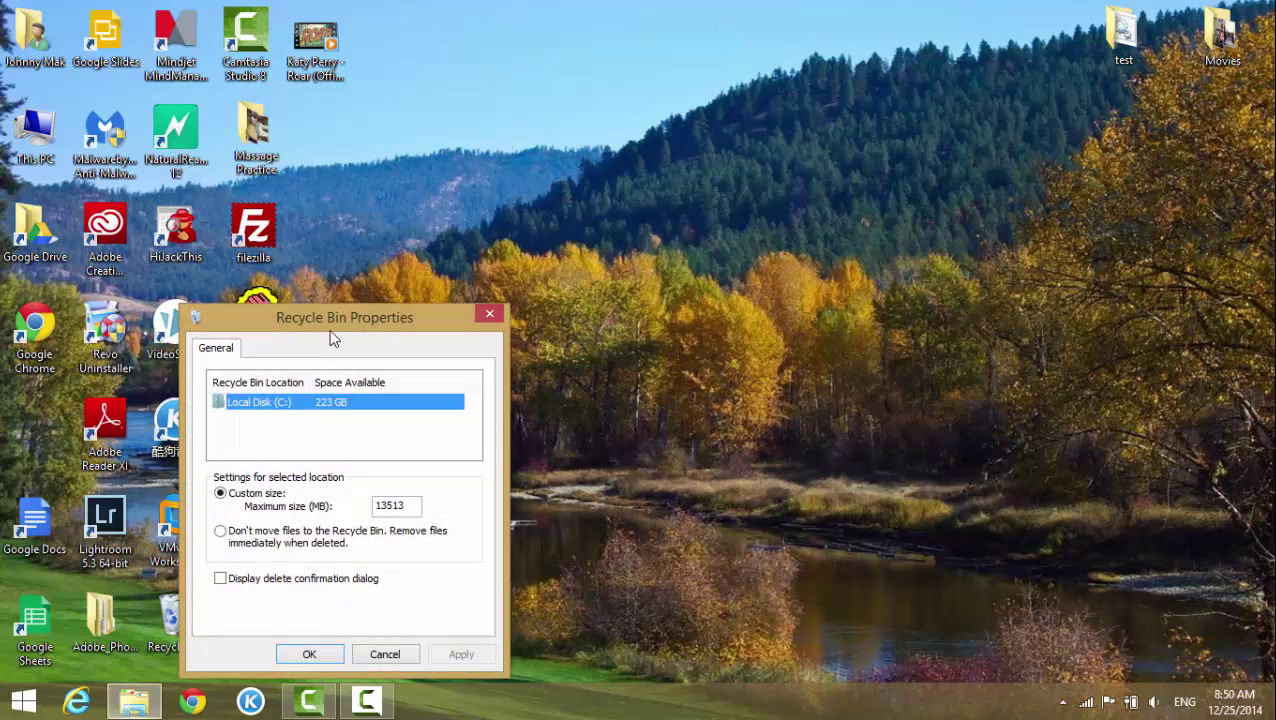
{"action": "left_click_drag", "start_coordinate": [348, 320], "coordinate": [605, 232]}
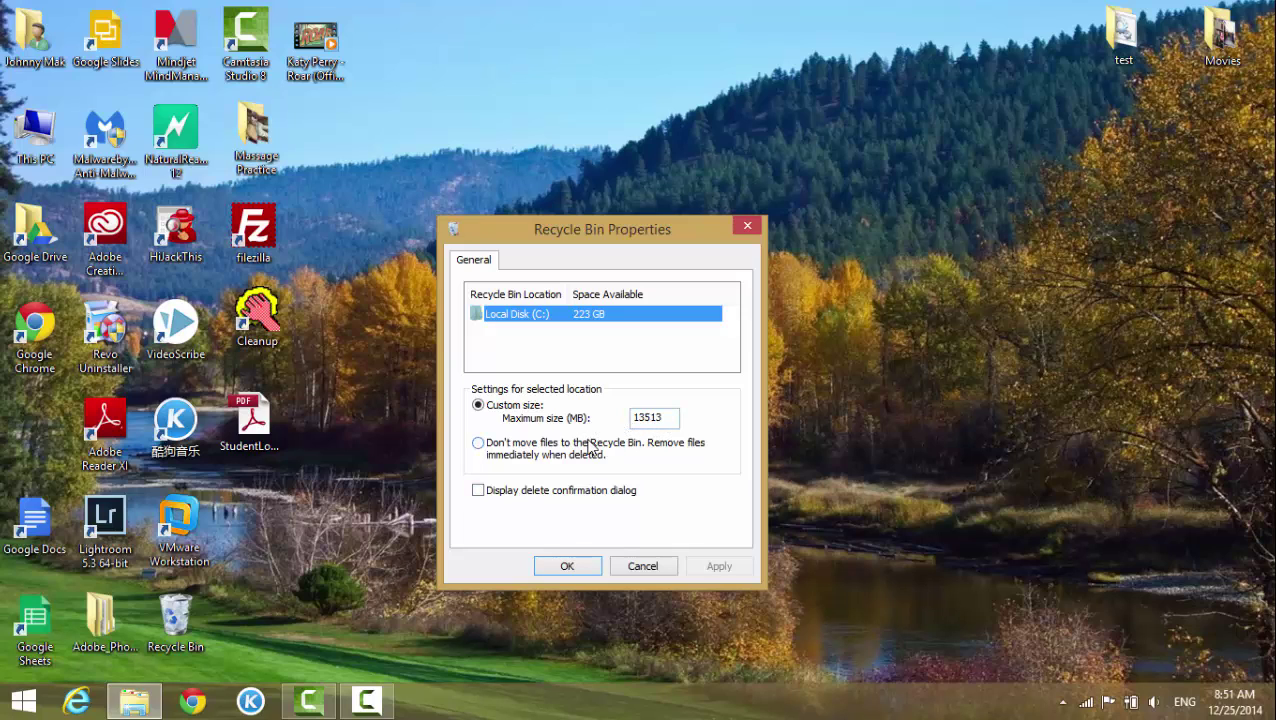
{"action": "left_click", "coordinate": [488, 455]}
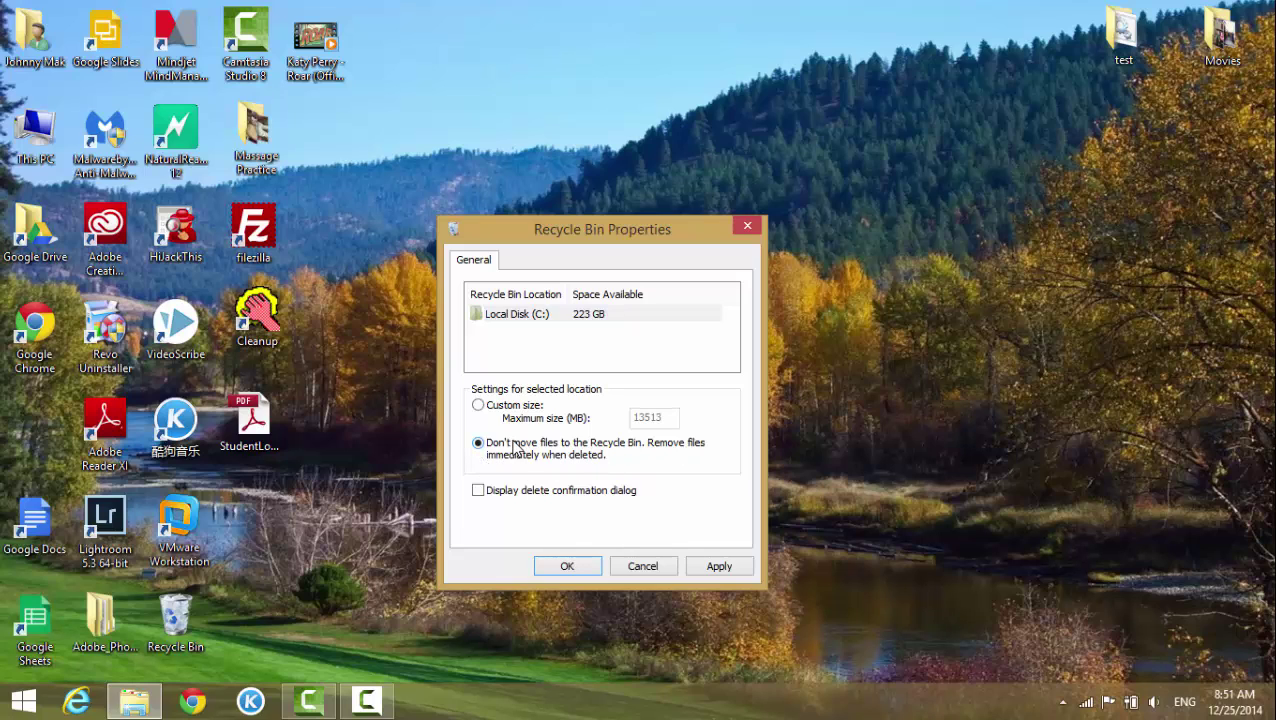
{"action": "right_click", "coordinate": [256, 424]}
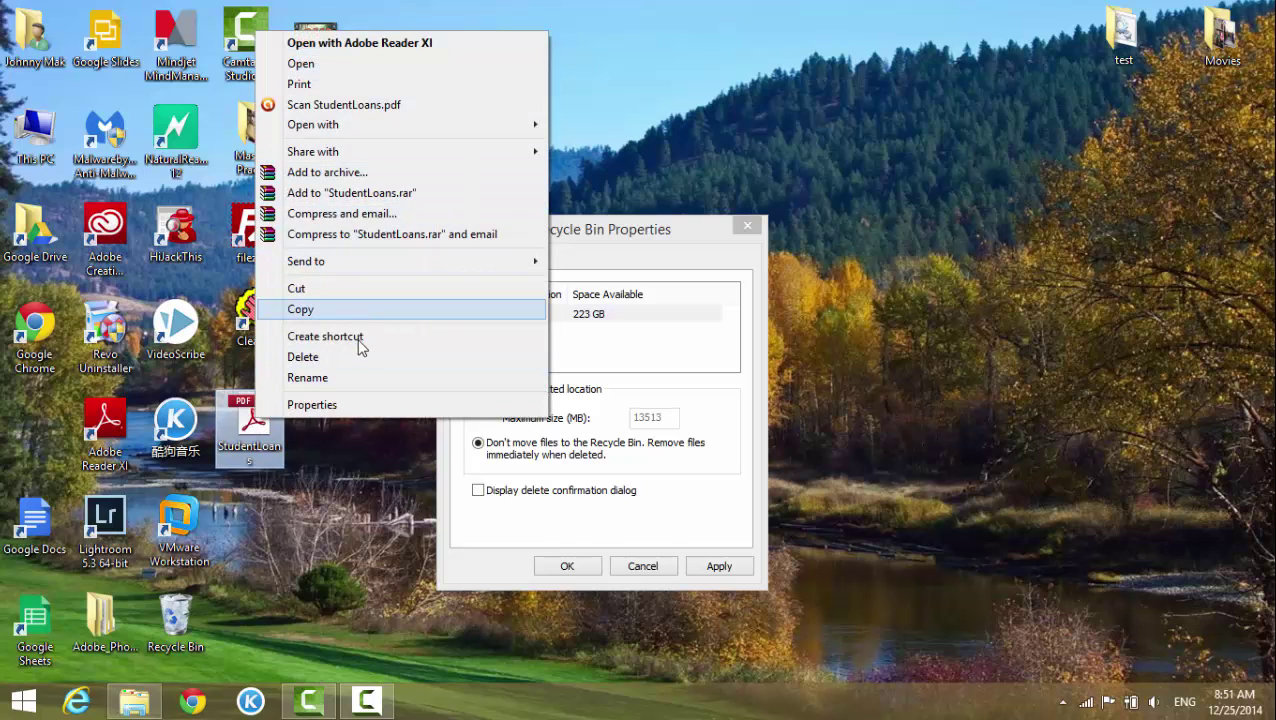
{"action": "left_click", "coordinate": [340, 438]}
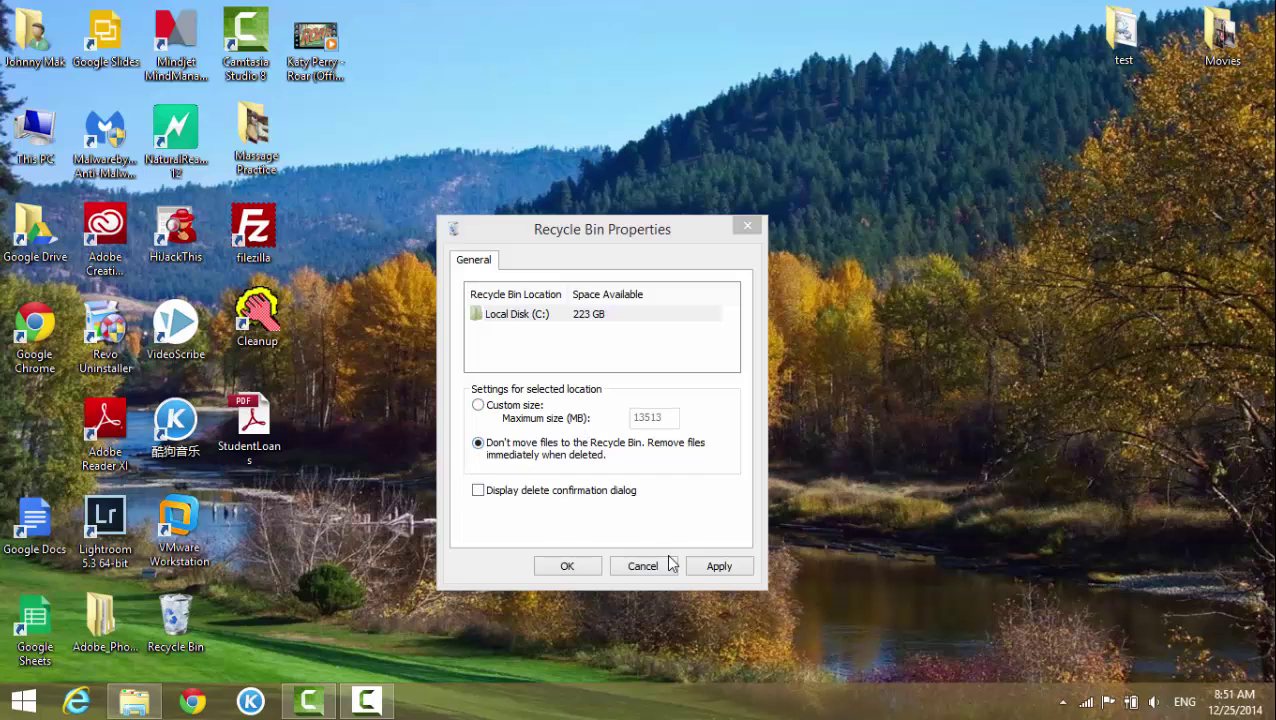
{"action": "left_click", "coordinate": [714, 568]}
{"action": "left_click", "coordinate": [567, 566]}
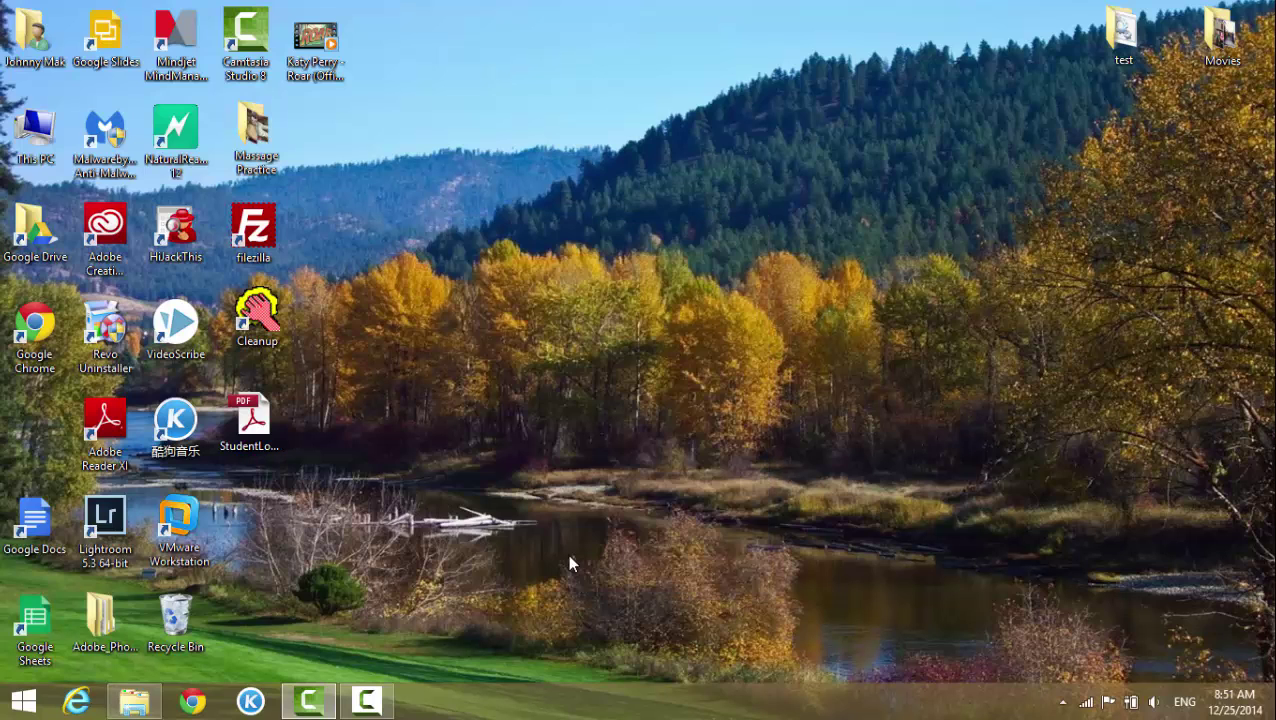
- Restore the Sample Formulas (1) document from the Recycle Bin to an empty spot on the desktop and close the bin
{"action": "double_click", "coordinate": [184, 604]}
{"action": "left_click_drag", "start_coordinate": [602, 285], "coordinate": [339, 267]}
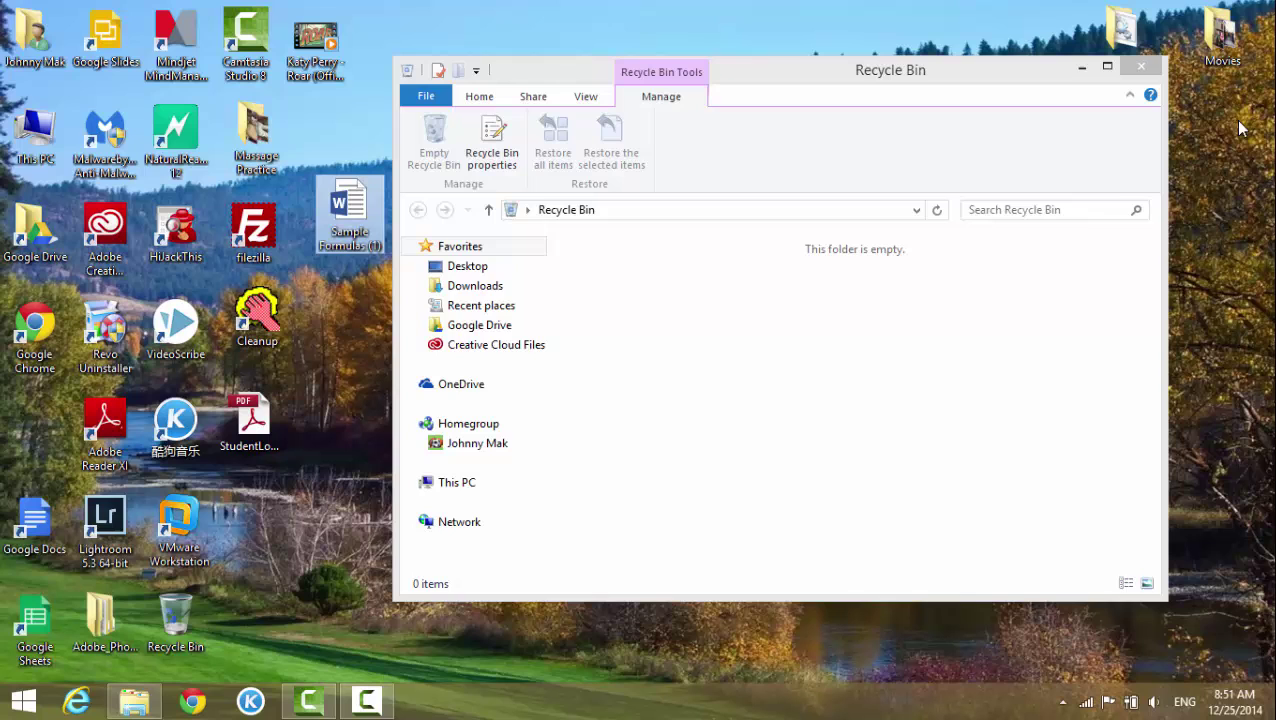
{"action": "left_click", "coordinate": [1141, 66]}
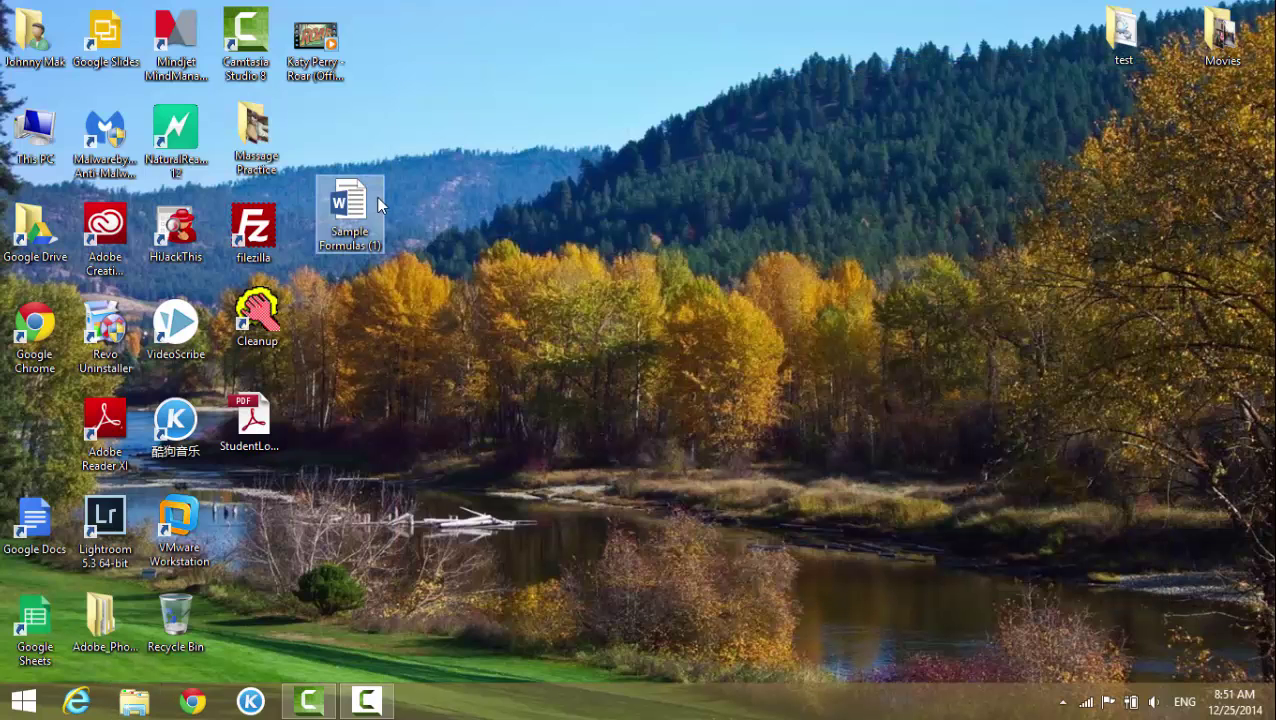
- Delete the Sample Formulas (1) document from the desktop and check the Recycle Bin for it
{"action": "right_click", "coordinate": [350, 204]}
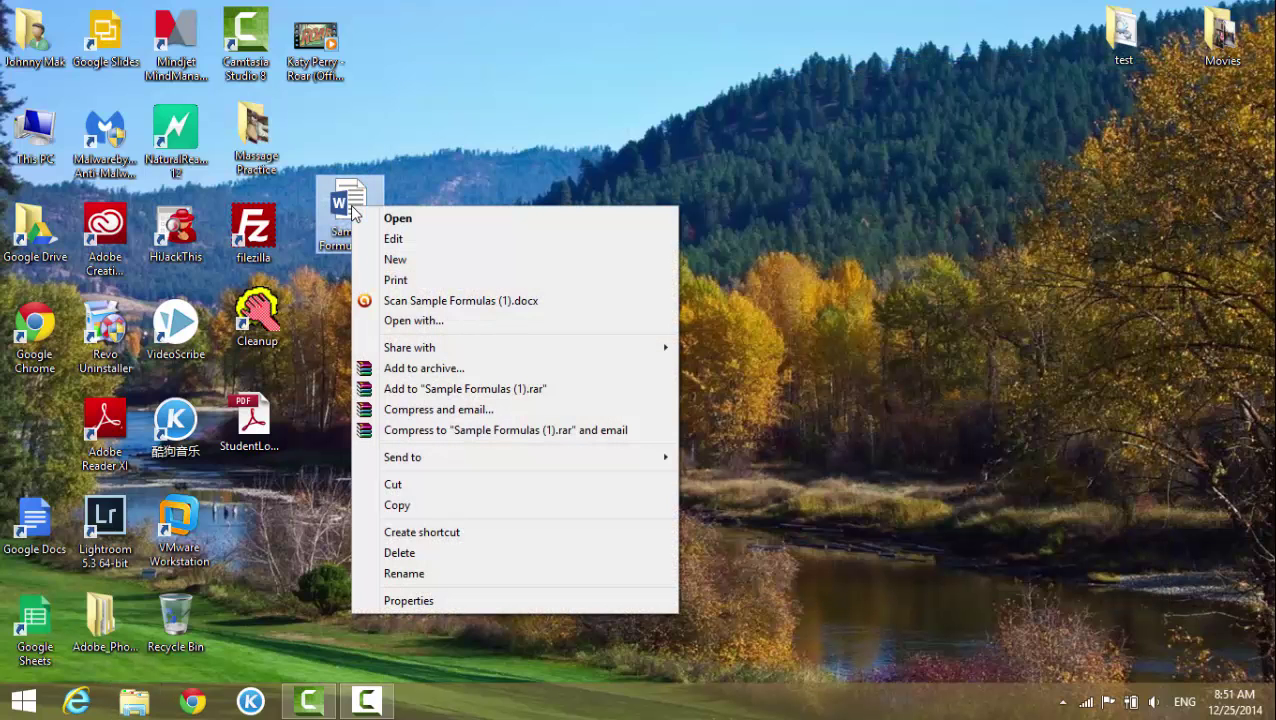
{"action": "left_click", "coordinate": [459, 551]}
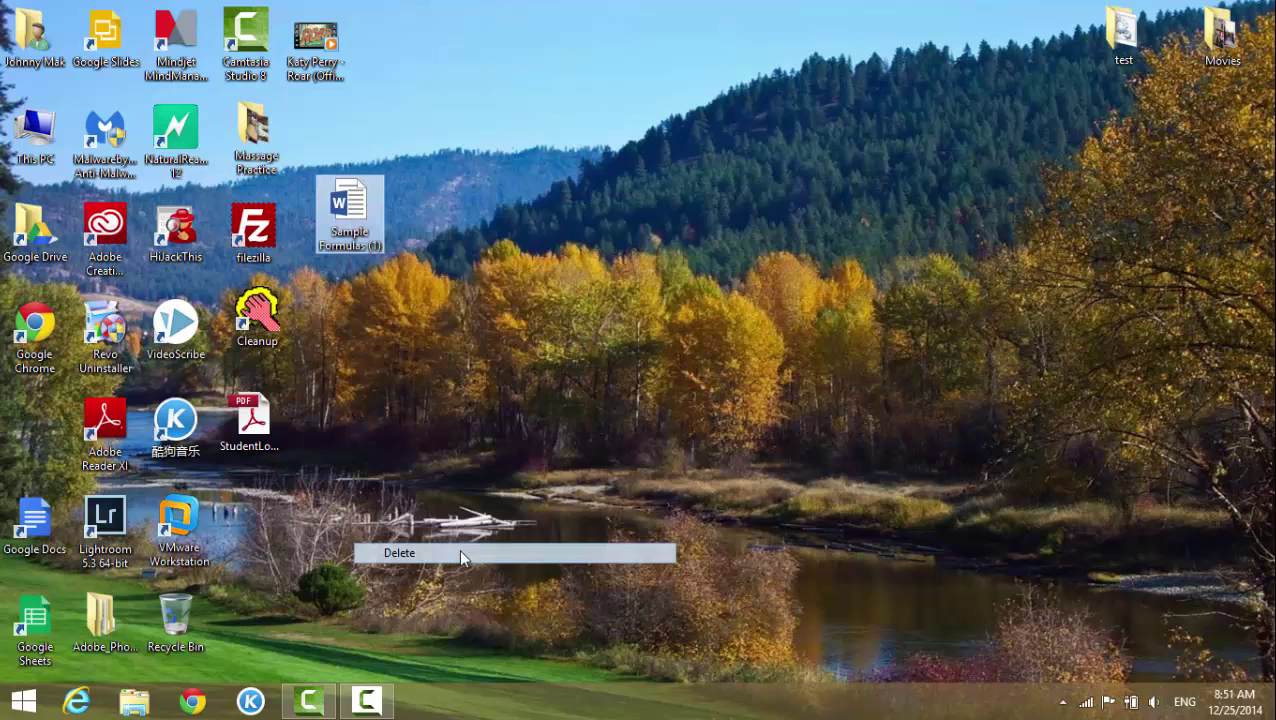
{"action": "double_click", "coordinate": [184, 631]}
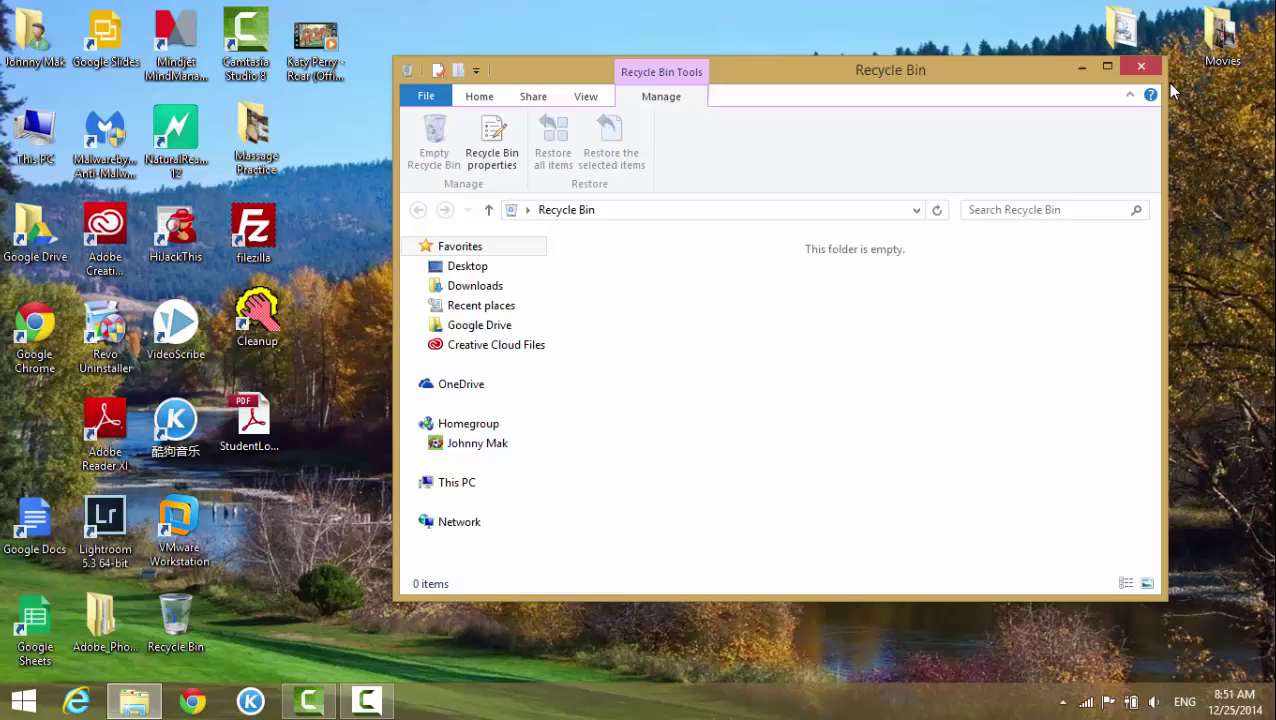
{"action": "left_click", "coordinate": [1146, 68]}
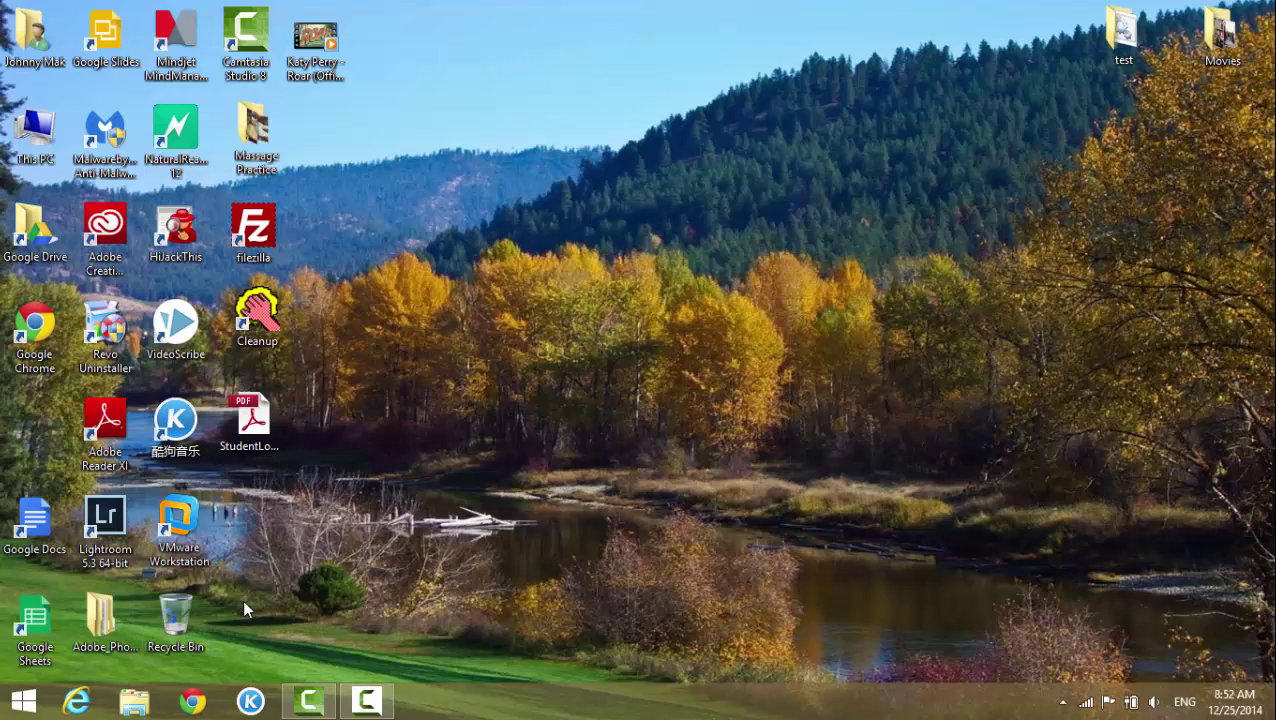
- Switch the Recycle Bin properties for Local Disk (C:) back to the Custom size option and apply the change
{"action": "right_click", "coordinate": [181, 620]}
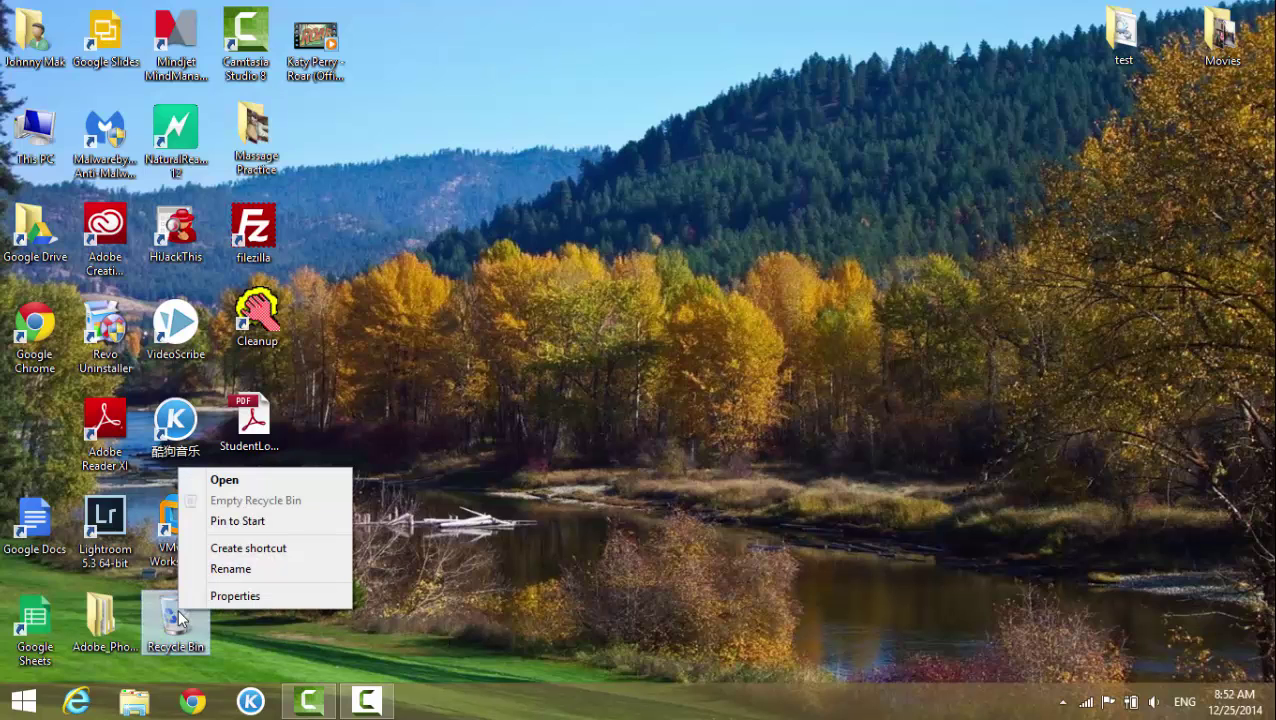
{"action": "left_click", "coordinate": [235, 596]}
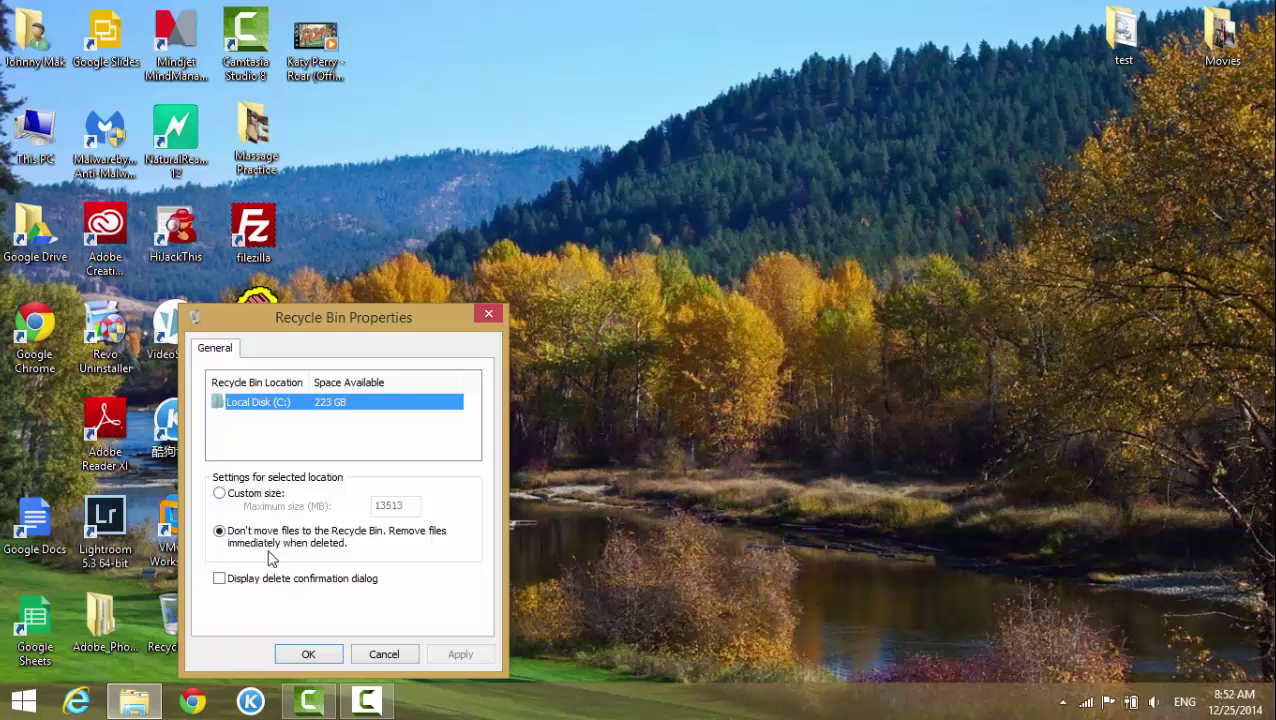
{"action": "left_click", "coordinate": [254, 494]}
{"action": "left_click", "coordinate": [456, 654]}
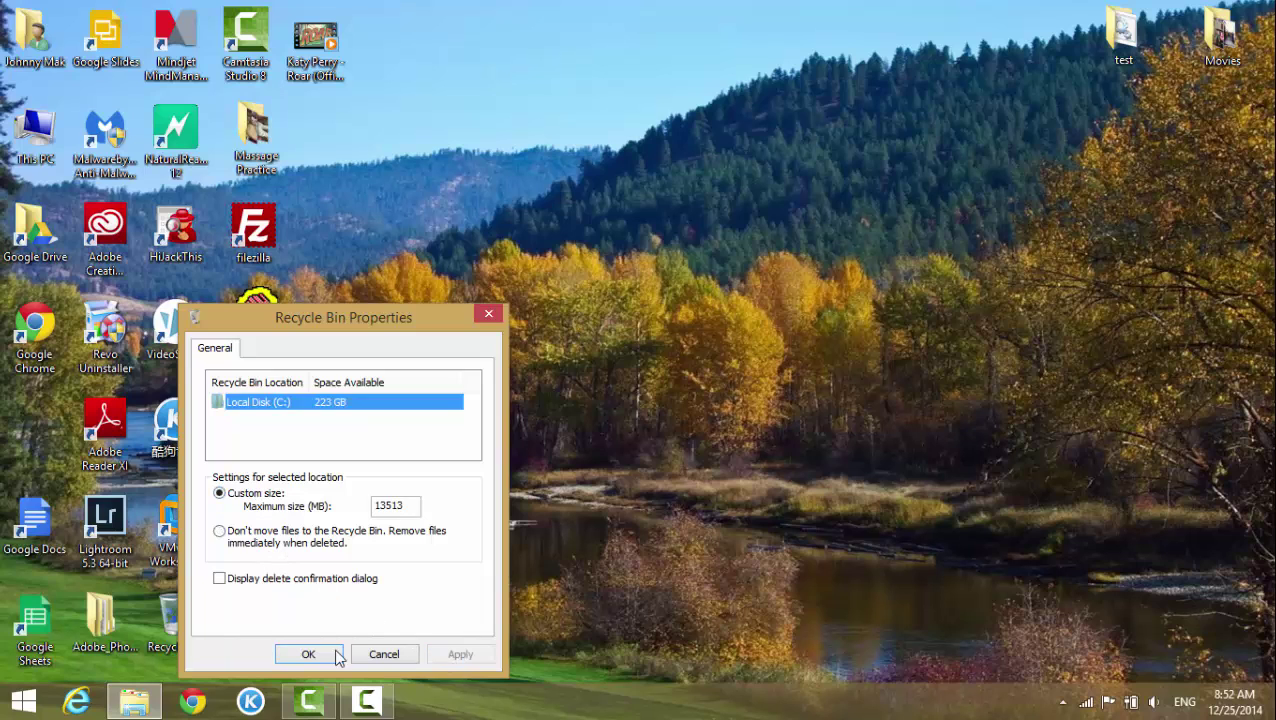
{"action": "left_click", "coordinate": [334, 654]}
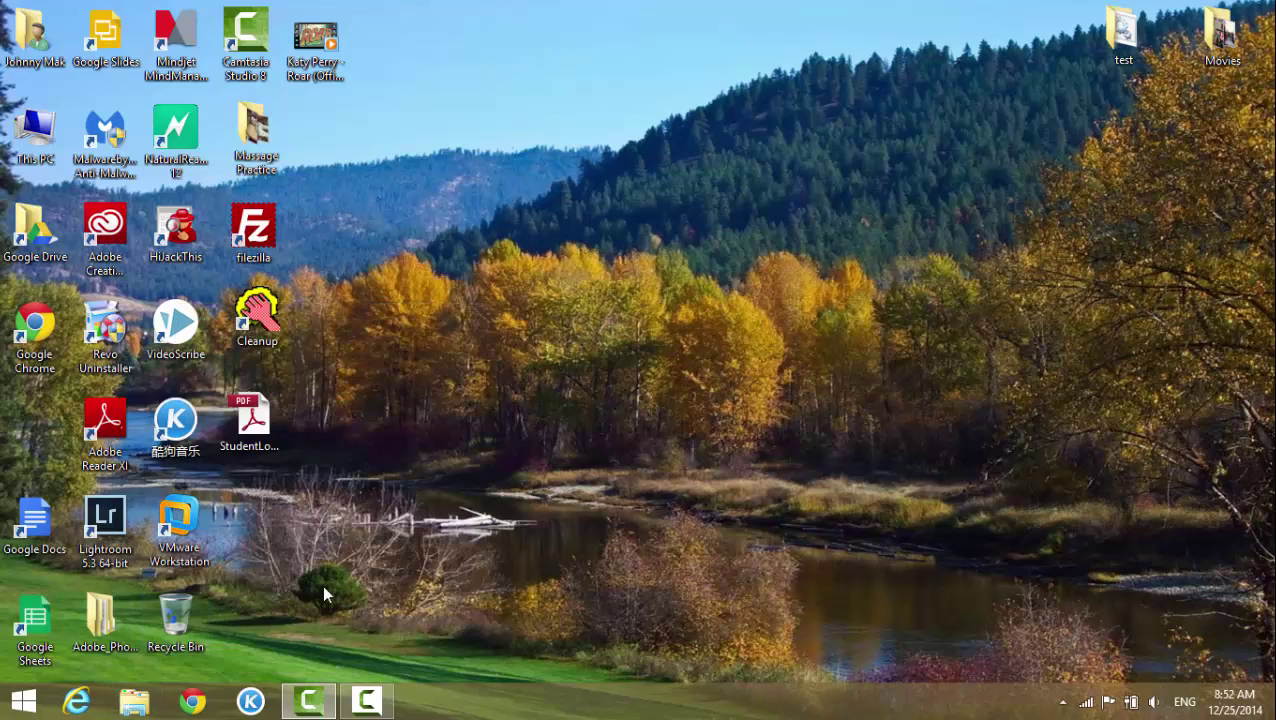